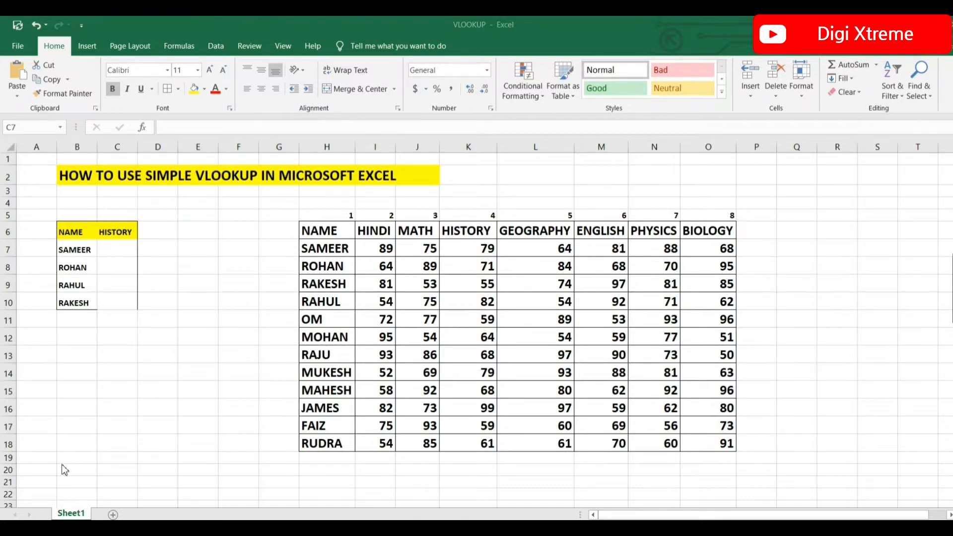
# - Examine the empty cells C7:C10, the first lookup name in B7, and its matching name and HISTORY mark in the marks table
pyautogui.hotkey('shift', 'Down')
pyautogui.hotkey('shift', 'Down')
pyautogui.hotkey('shift', 'Down')
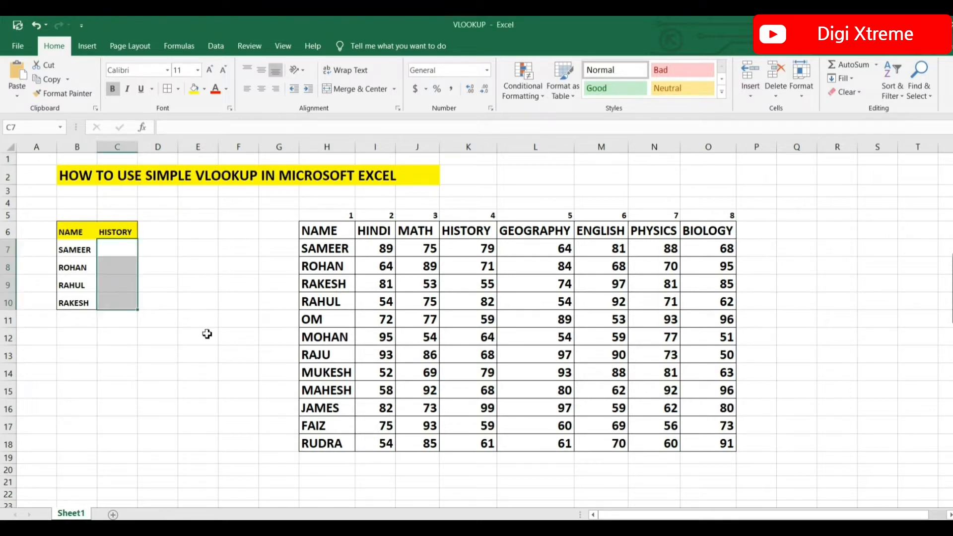
pyautogui.click(77, 249)
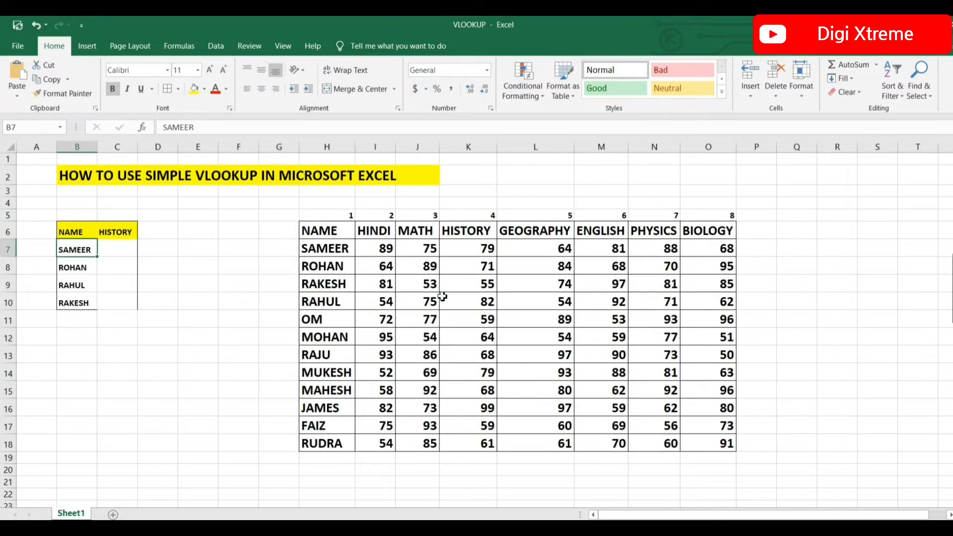
pyautogui.click(120, 247)
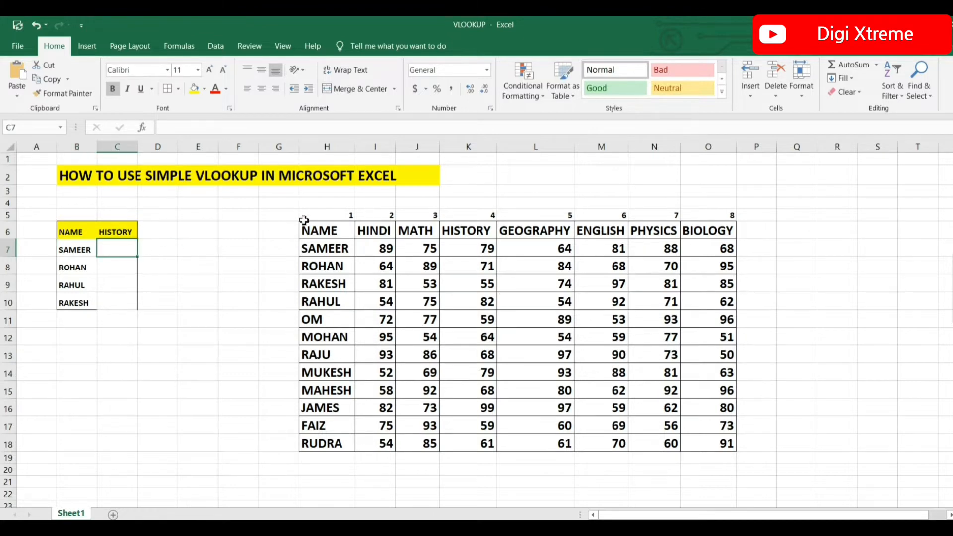
pyautogui.click(65, 254)
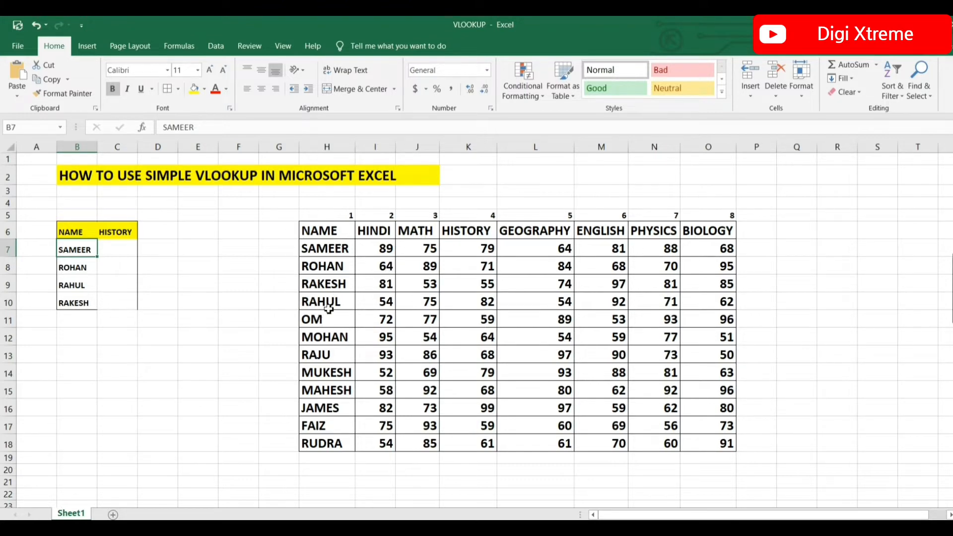
pyautogui.click(320, 246)
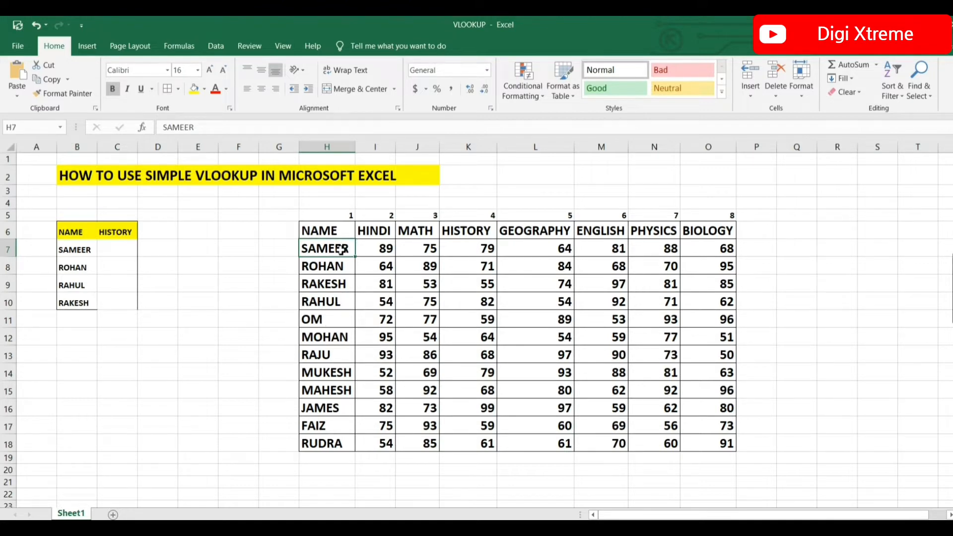
pyautogui.click(486, 249)
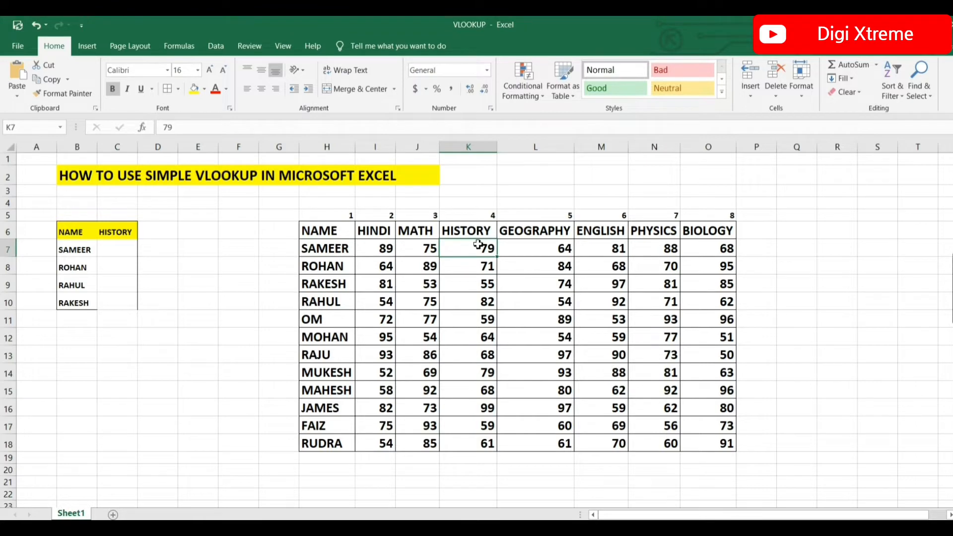
pyautogui.click(110, 252)
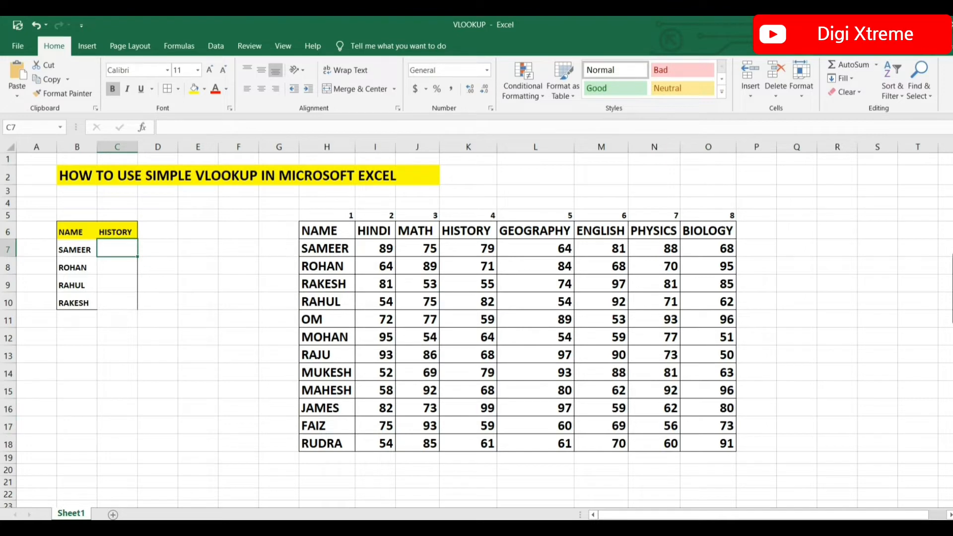
pyautogui.press('Up')
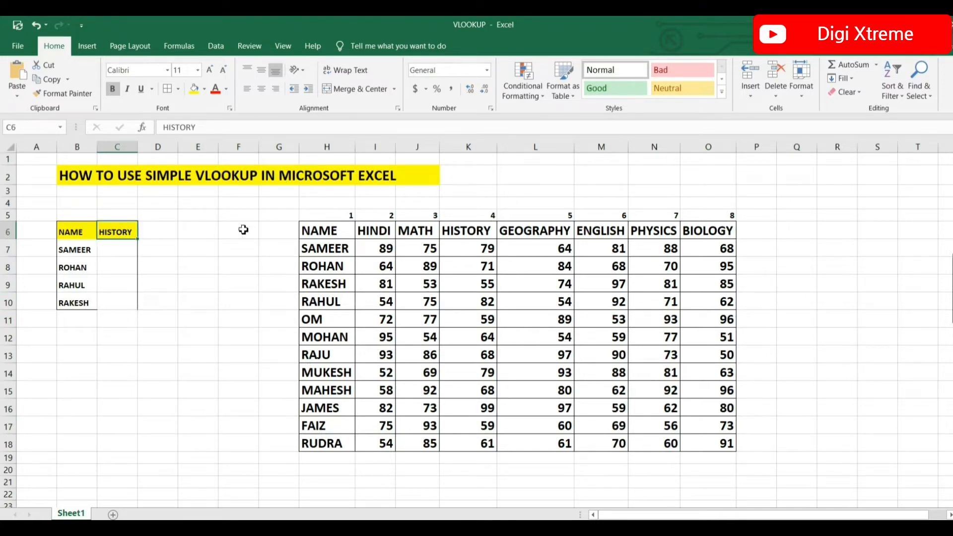
# - Begin a VLOOKUP formula in cell C7 under the HISTORY heading
pyautogui.click(122, 245)
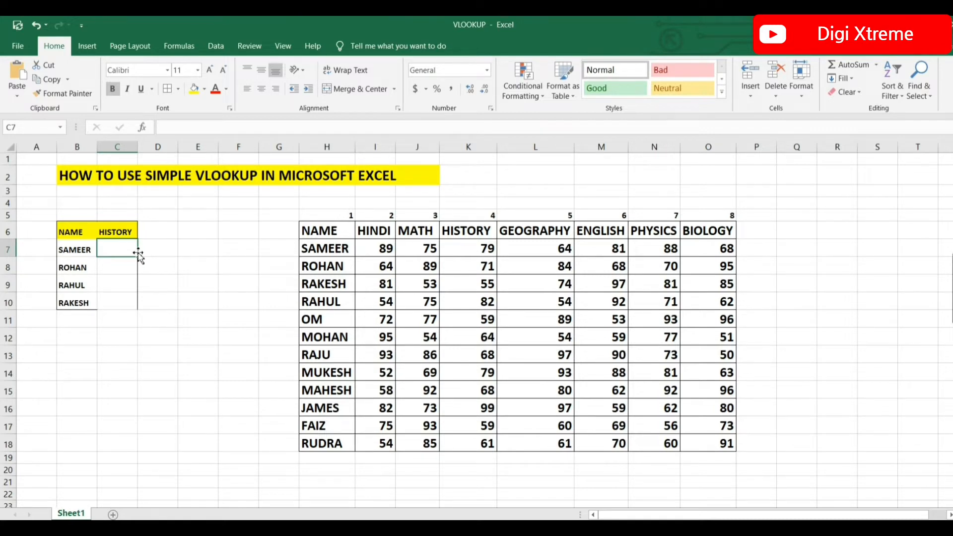
pyautogui.write('=')
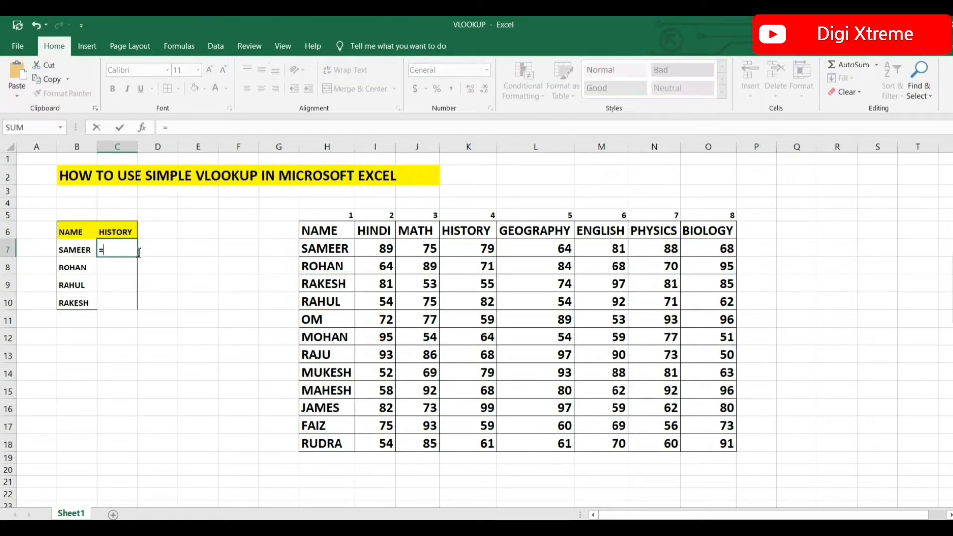
pyautogui.write('V')
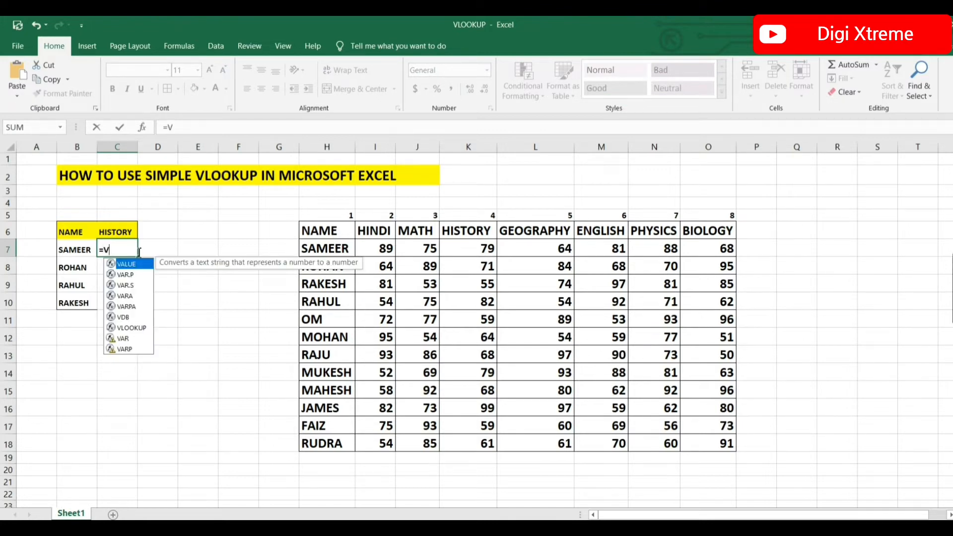
pyautogui.press('Down')
pyautogui.press('Down')
pyautogui.press('Down')
pyautogui.press('Down')
pyautogui.press('Down')
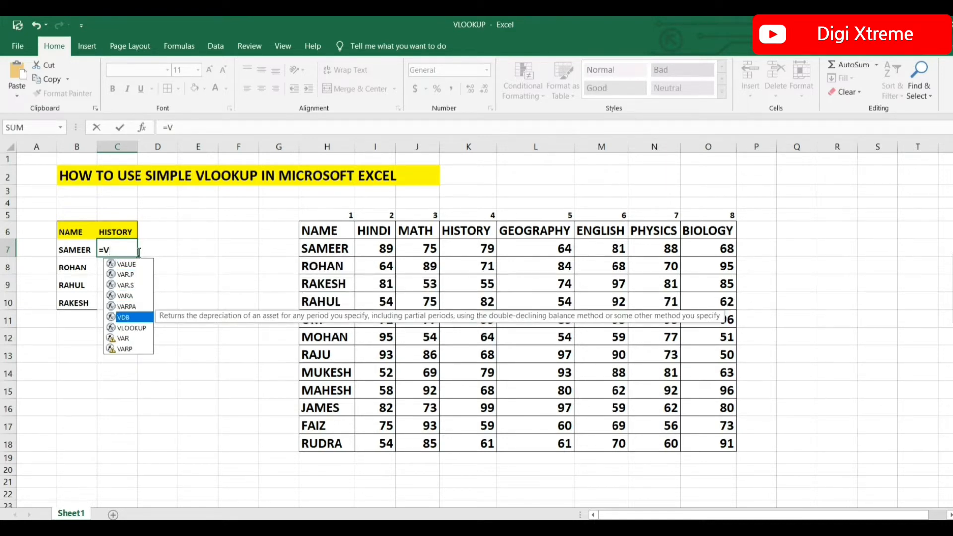
pyautogui.press('Down')
pyautogui.press('Tab')
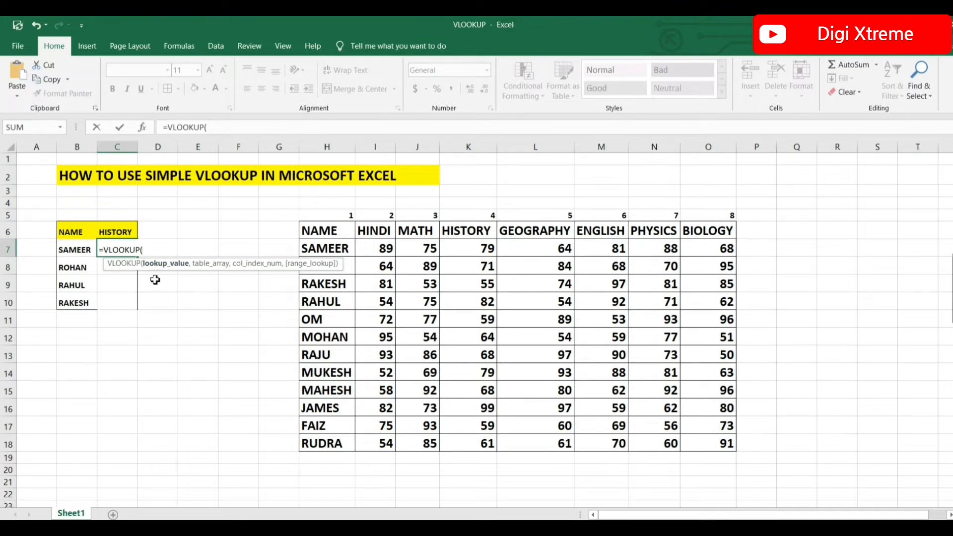
# - Complete the VLOOKUP in C7 with lookup value B7, absolute table range $H$6:$O$18, column index 4 and range lookup 0
pyautogui.click(66, 250)
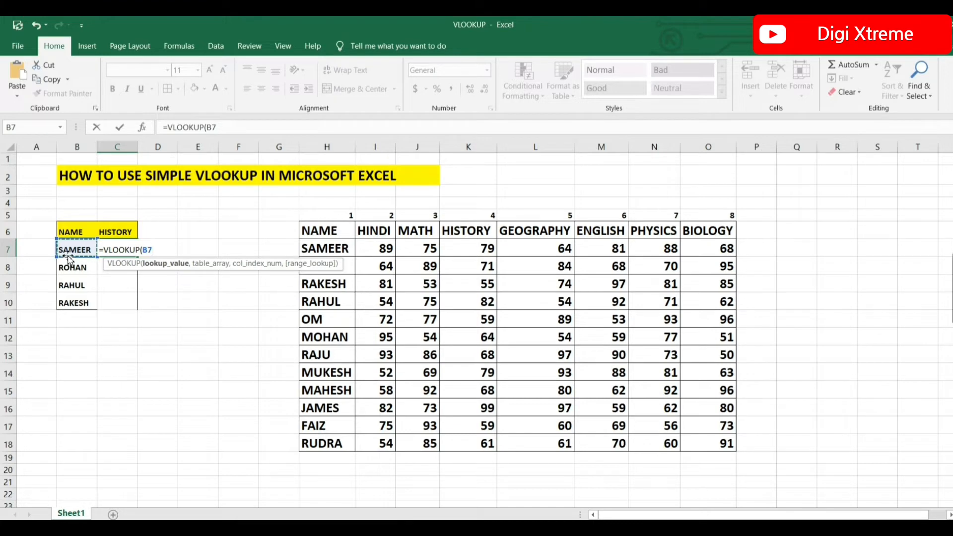
pyautogui.write(',')
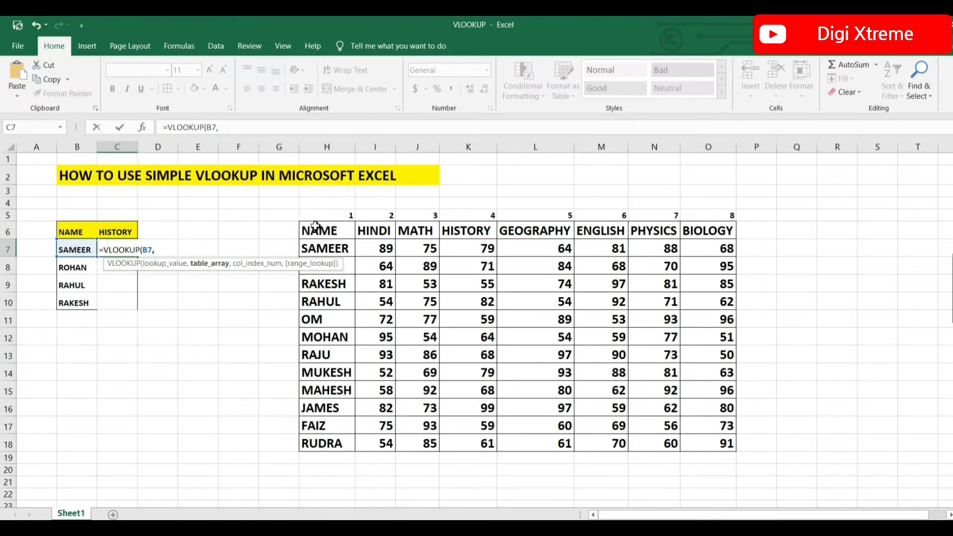
pyautogui.moveTo(316, 228); pyautogui.dragTo(718, 446)
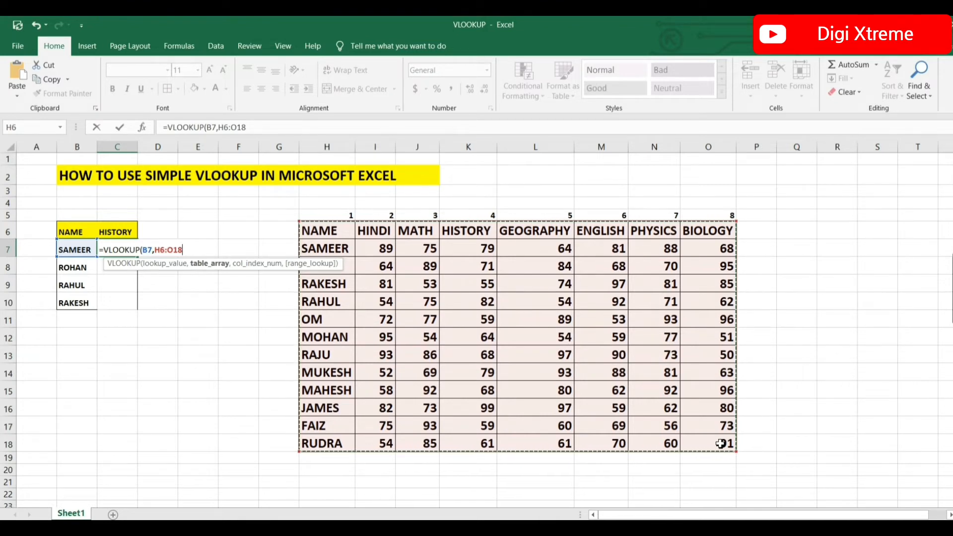
pyautogui.press('F4')
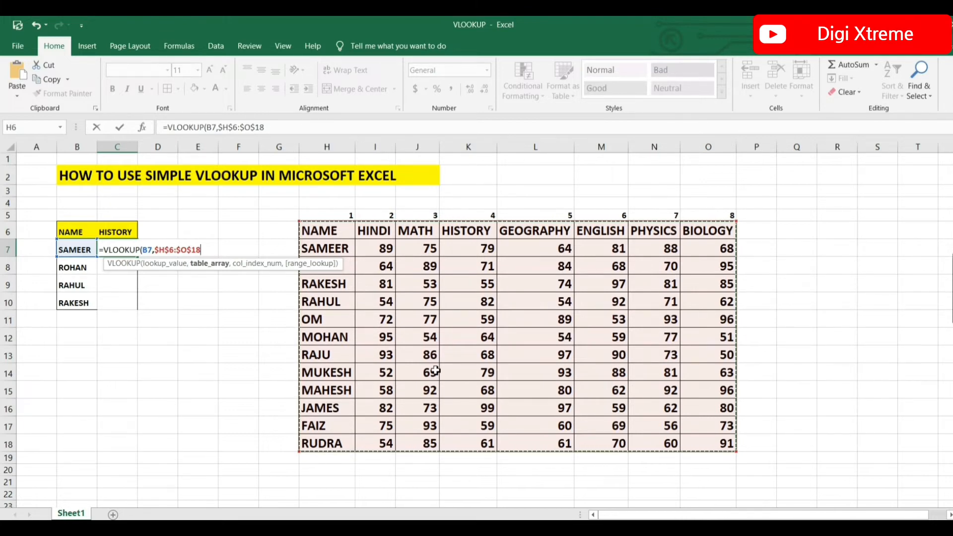
pyautogui.write(',4')
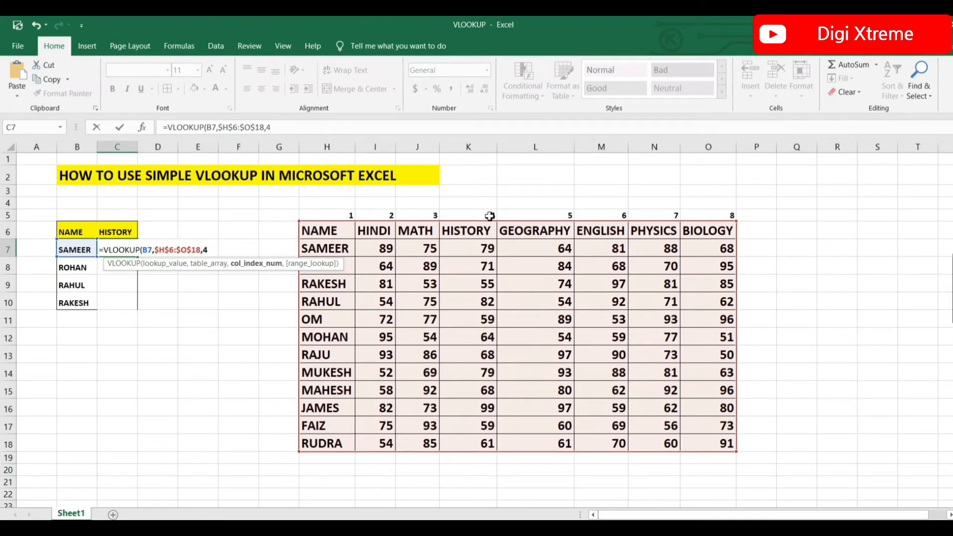
pyautogui.write(',')
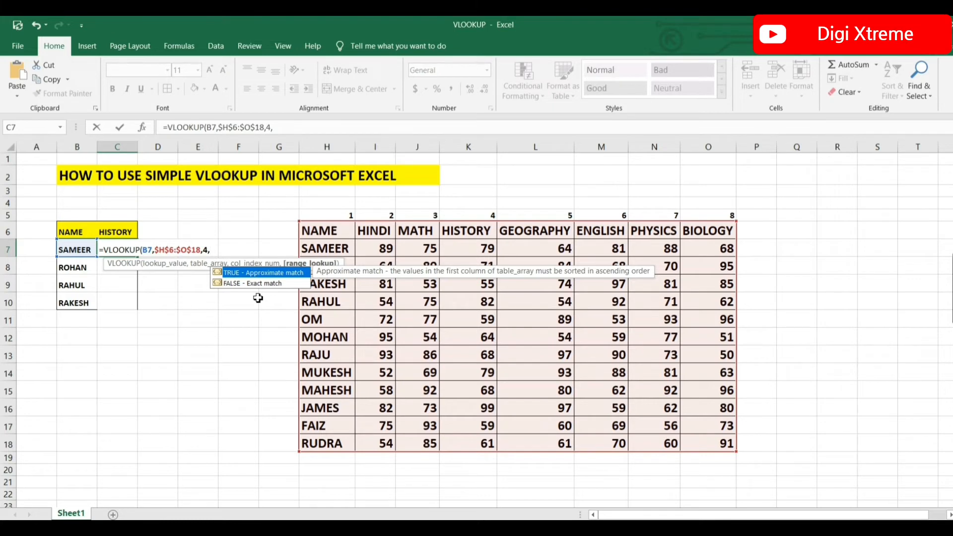
pyautogui.write('0)')
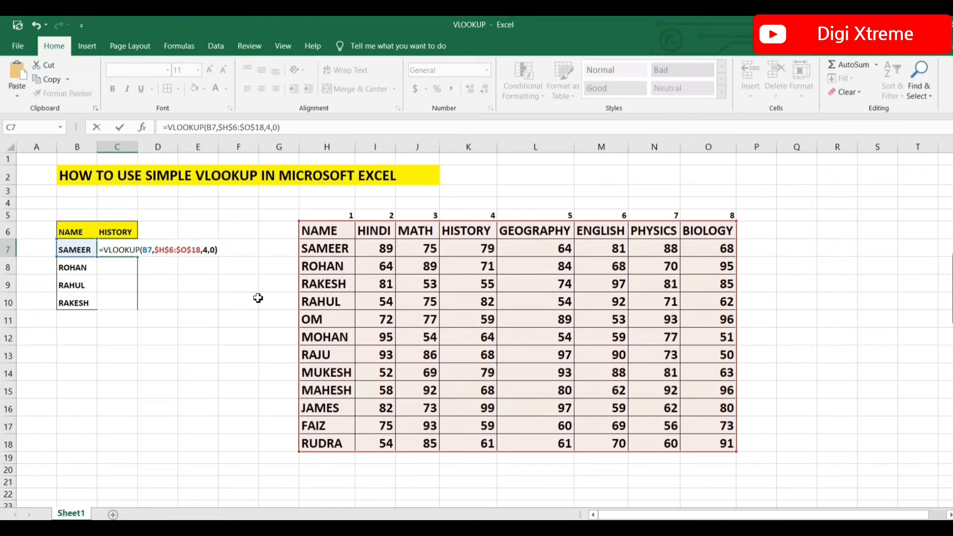
pyautogui.press('Return')
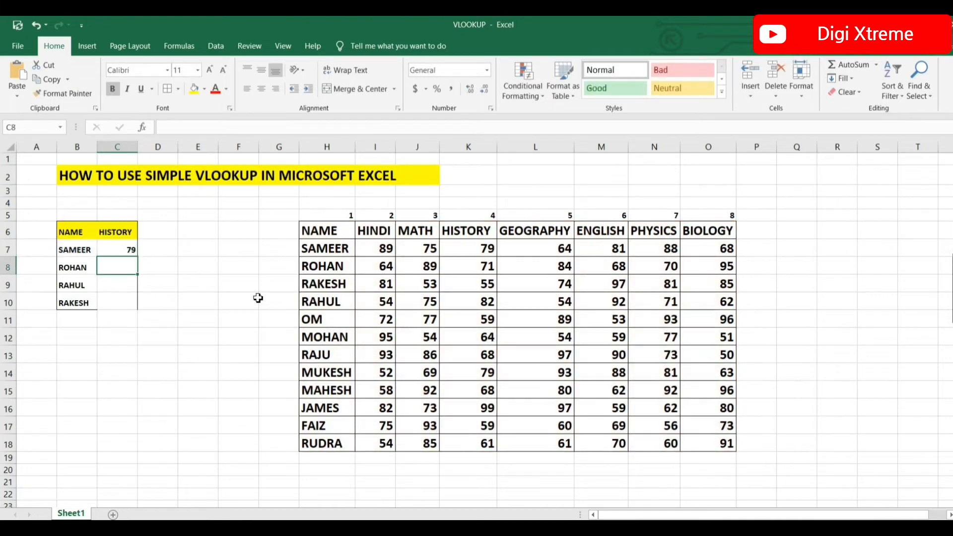
# - Compare C7 with the source mark in K7, and fill the VLOOKUP formula from C7 down to C10
pyautogui.click(119, 248)
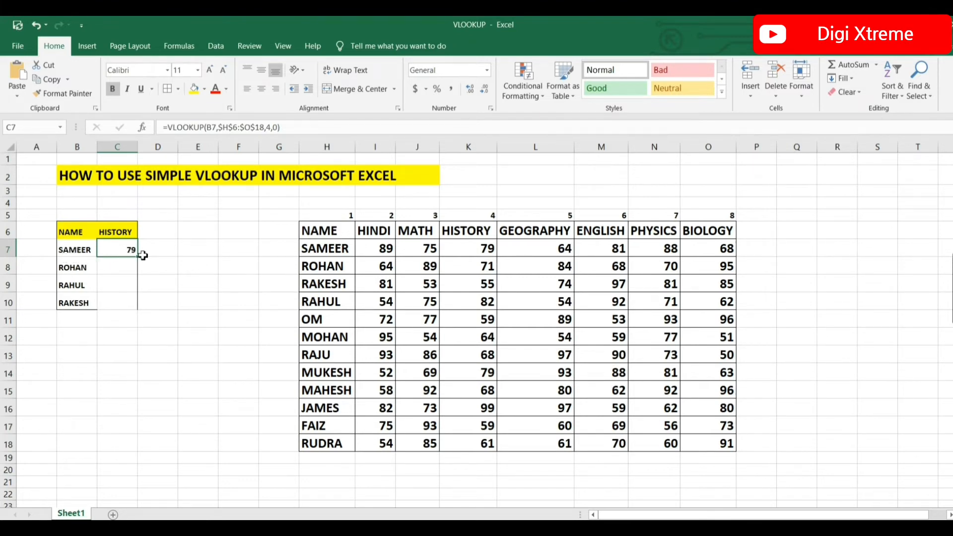
pyautogui.click(485, 249)
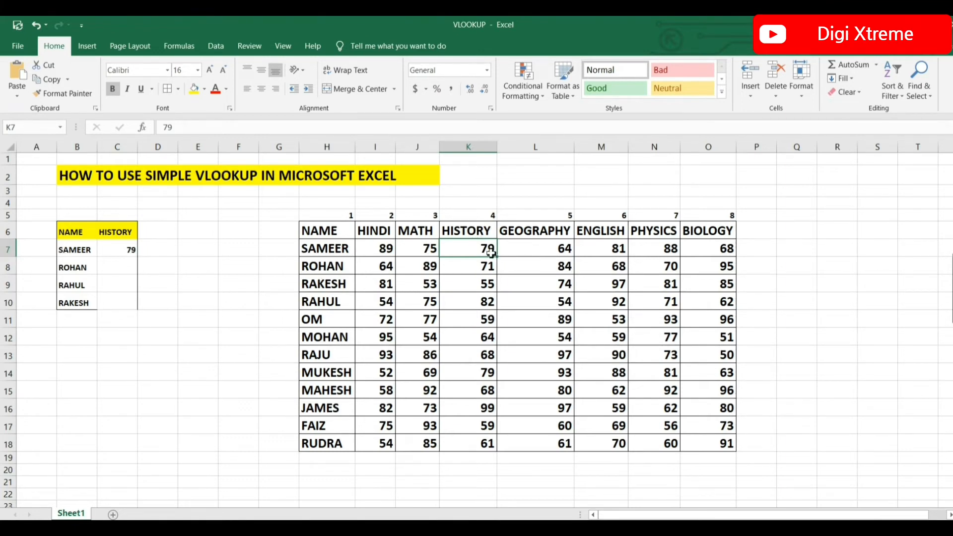
pyautogui.click(111, 249)
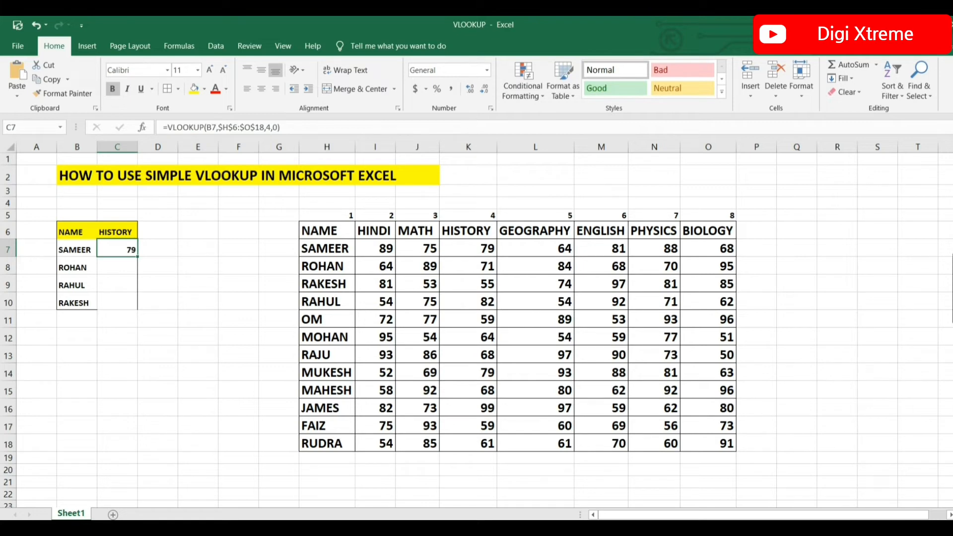
pyautogui.moveTo(140, 258); pyautogui.dragTo(134, 303)
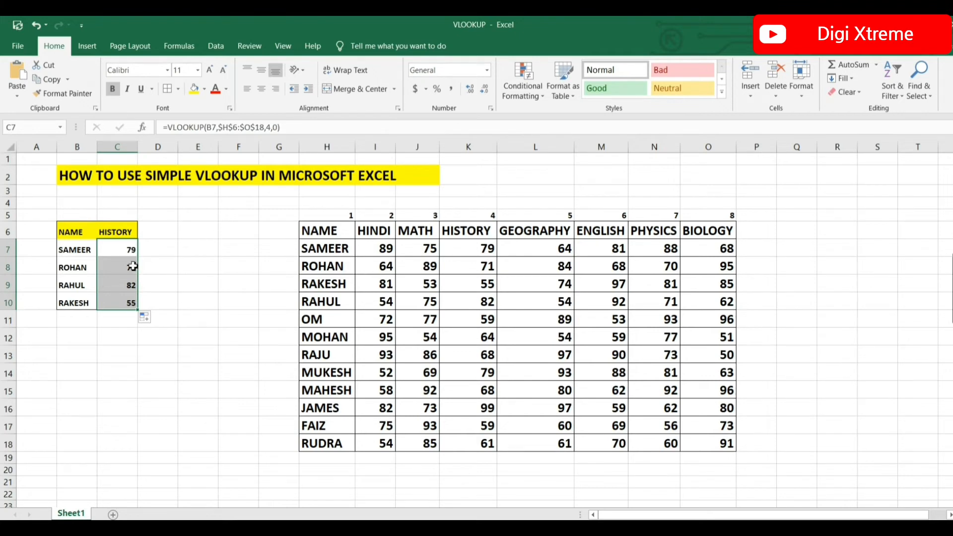
pyautogui.click(187, 248)
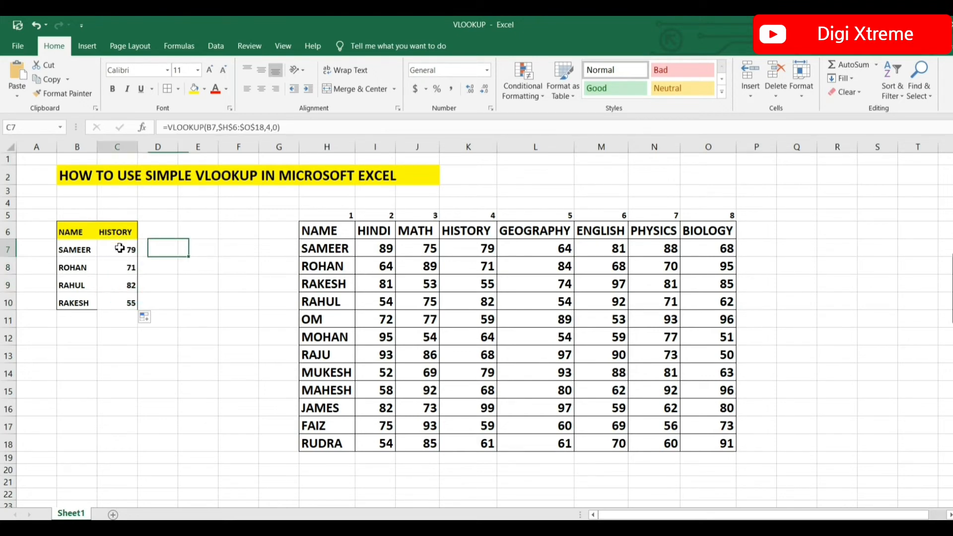
# - Clear the VLOOKUP results from the HISTORY column of the small table, selecting C7:C11
pyautogui.moveTo(119, 247); pyautogui.dragTo(125, 306)
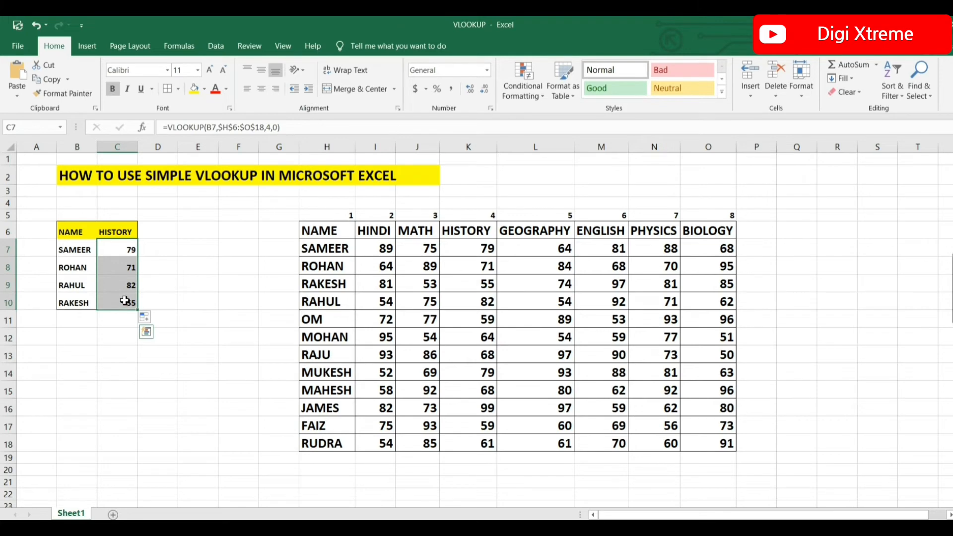
pyautogui.press('F2')
pyautogui.click(127, 360)
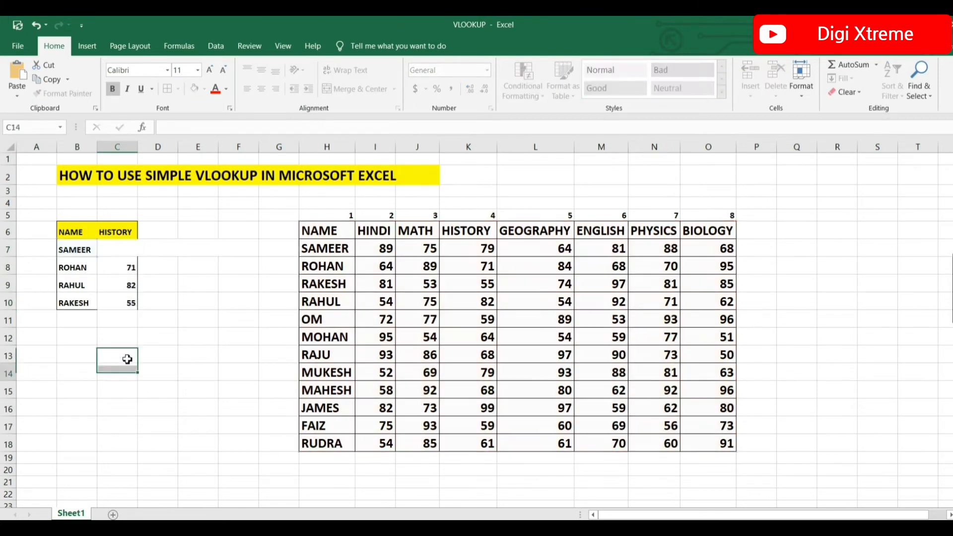
pyautogui.moveTo(124, 250); pyautogui.dragTo(127, 312)
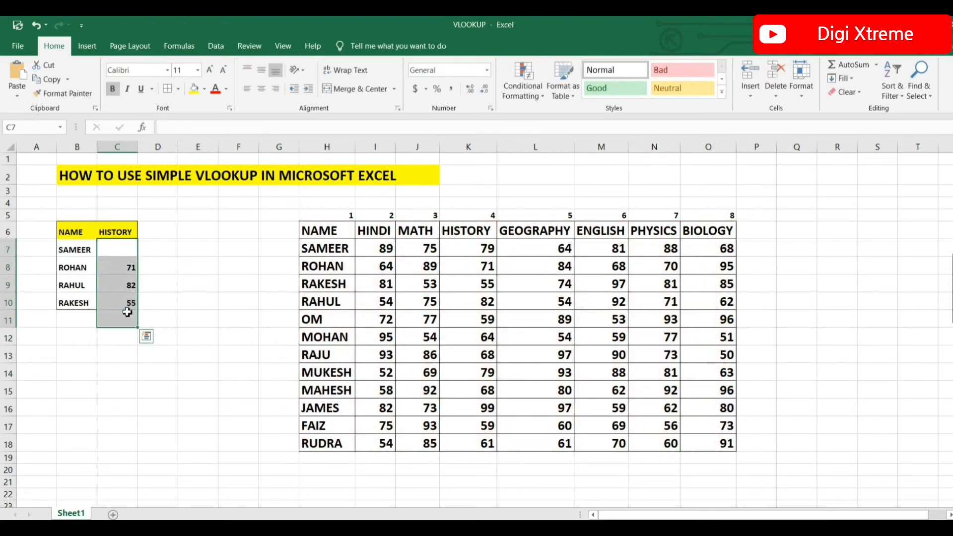
pyautogui.press('Delete')
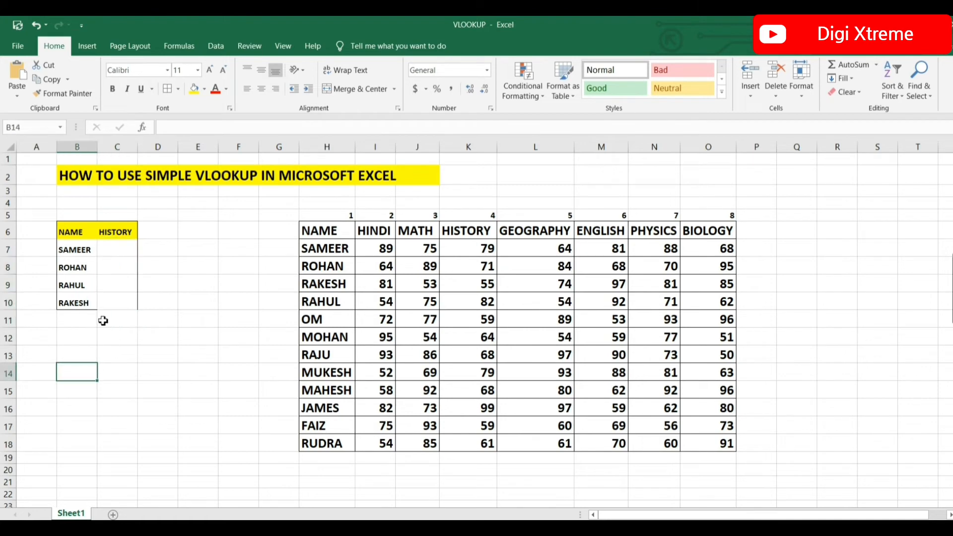
# - Undo the deletions of the VLOOKUP formulas in C7:C10
pyautogui.click(119, 249)
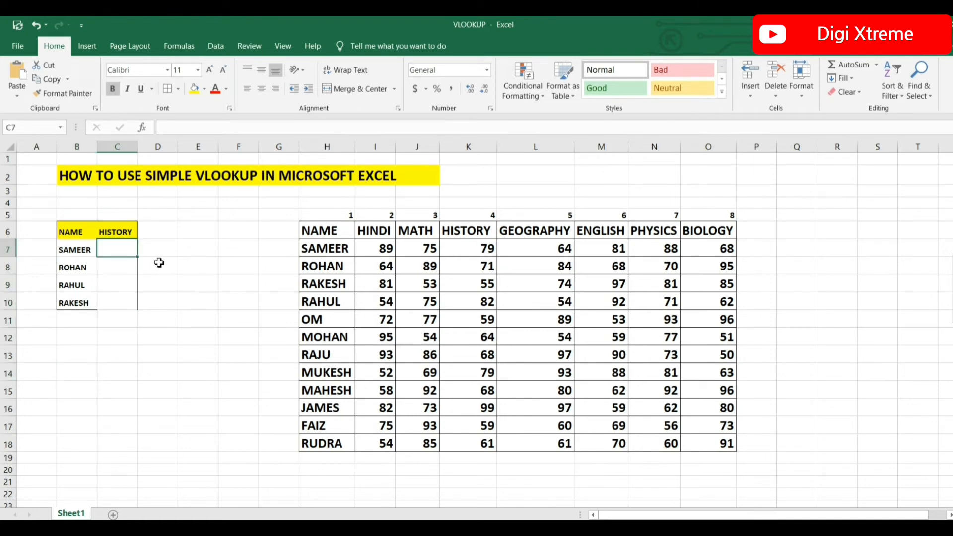
pyautogui.hotkey('ctrl', 'z')
pyautogui.hotkey('ctrl', 'z')
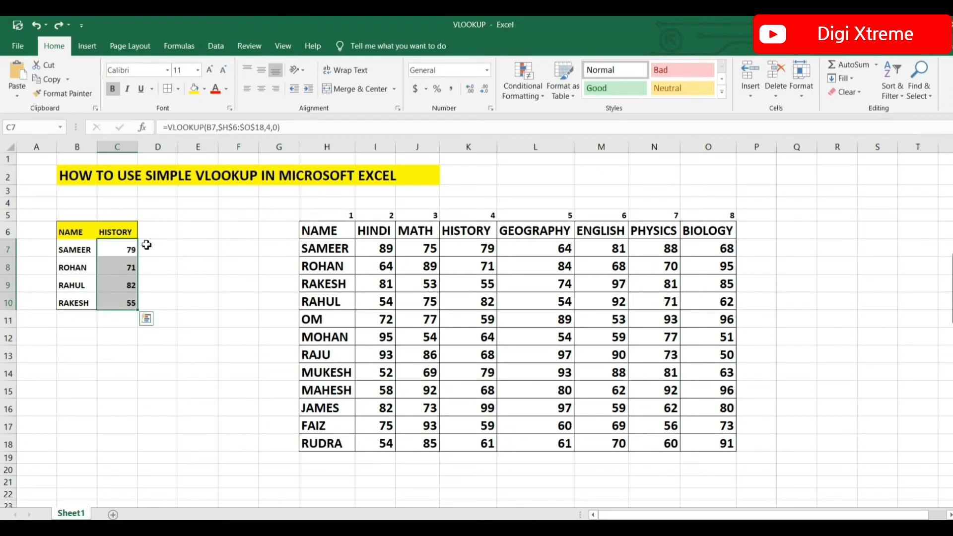
# - Set the column index of the VLOOKUP in C7 to 6 for the ENGLISH marks and fill the formula down to C10
pyautogui.click(123, 256)
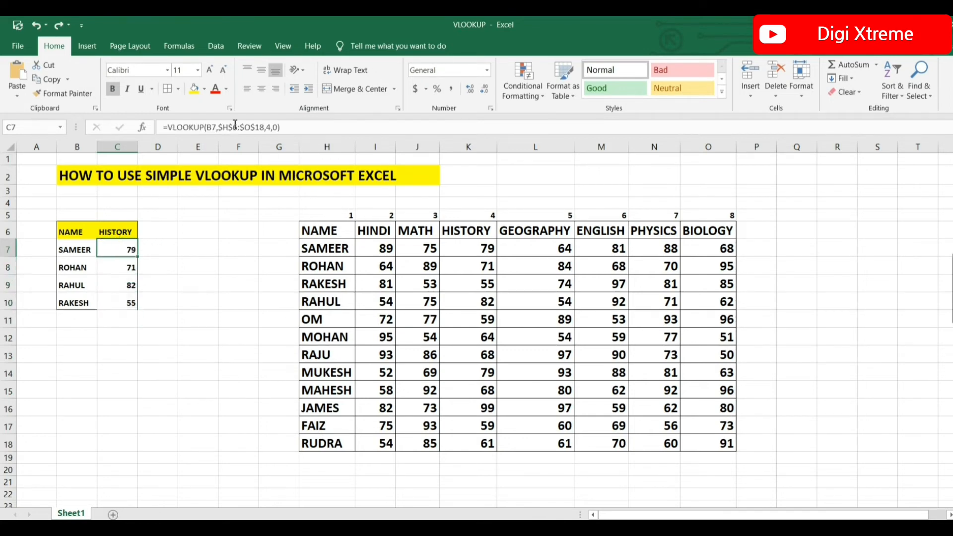
pyautogui.click(273, 127)
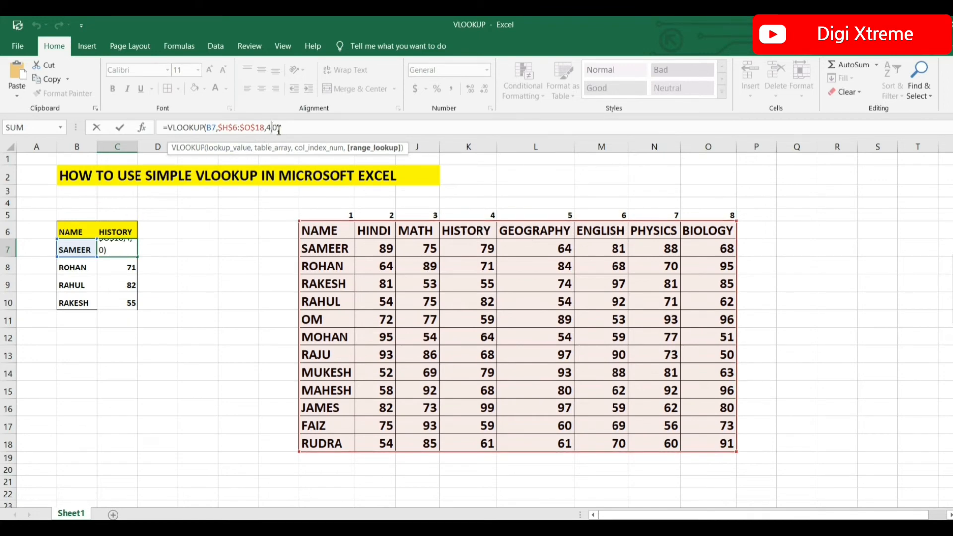
pyautogui.press('Left')
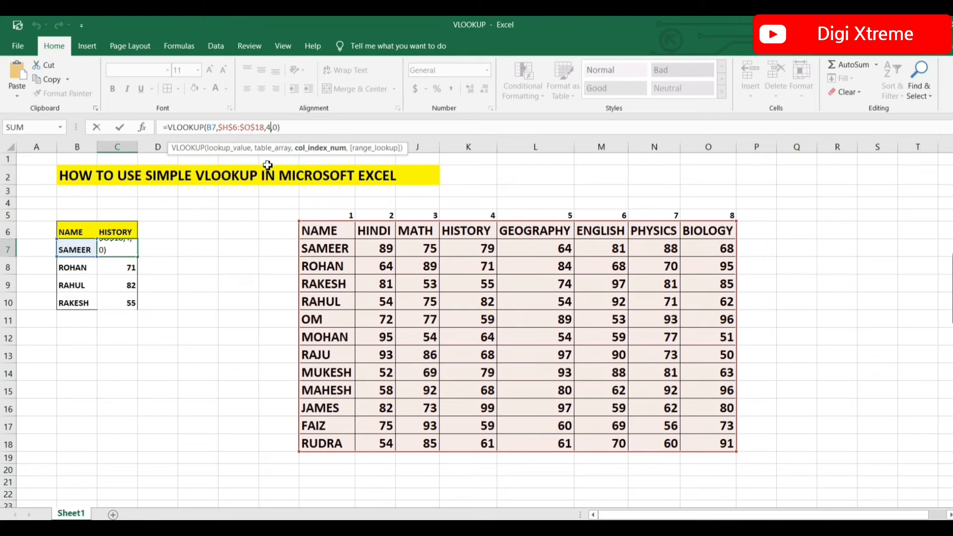
pyautogui.press('BackSpace')
pyautogui.write('6')
pyautogui.press('Return')
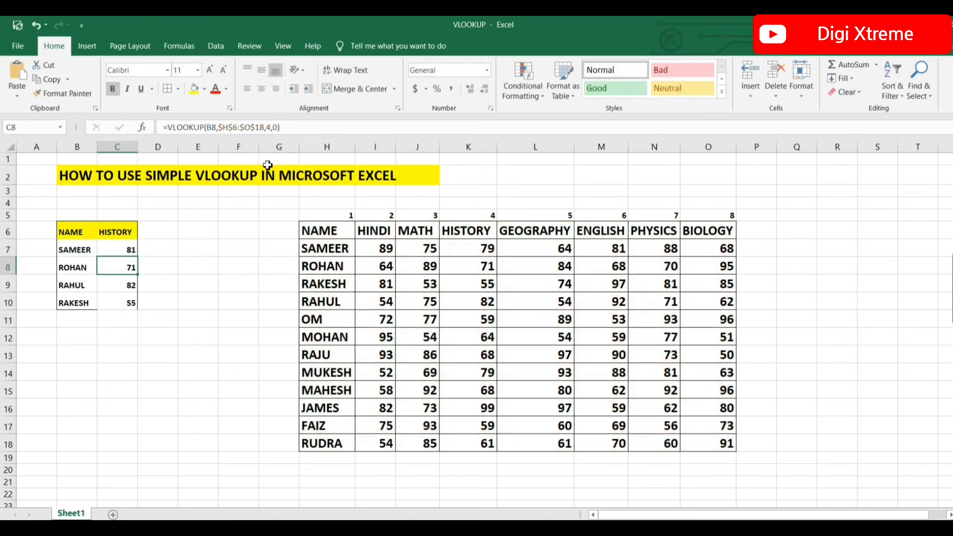
pyautogui.press('Up')
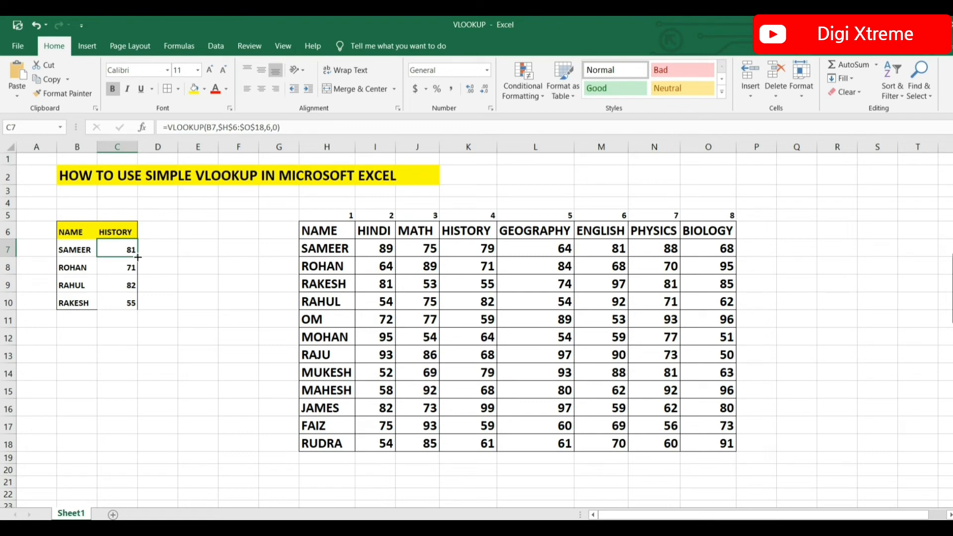
pyautogui.moveTo(137, 256); pyautogui.dragTo(137, 304)
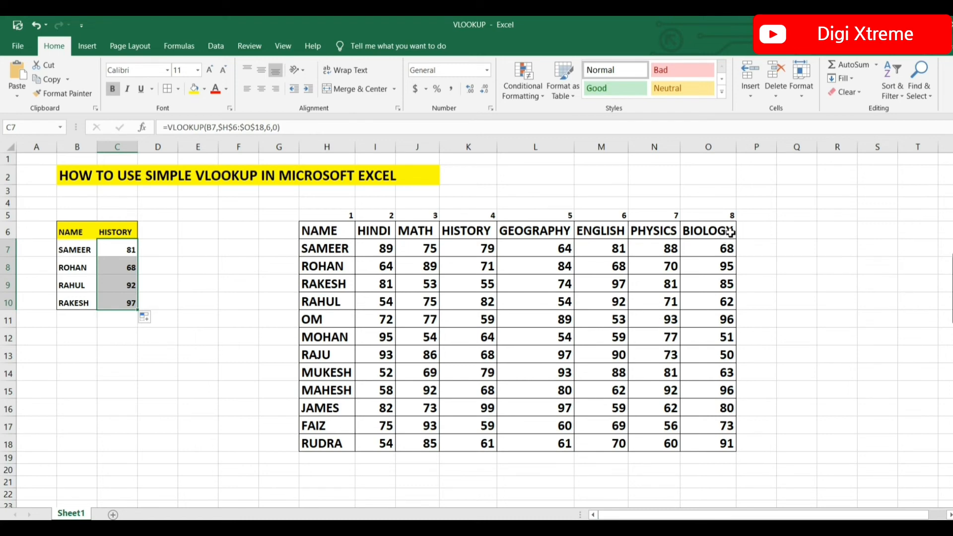
# - Change the VLOOKUP column index in C7 to 8 for the BIOLOGY marks and fill the formula down through C10
pyautogui.click(270, 125)
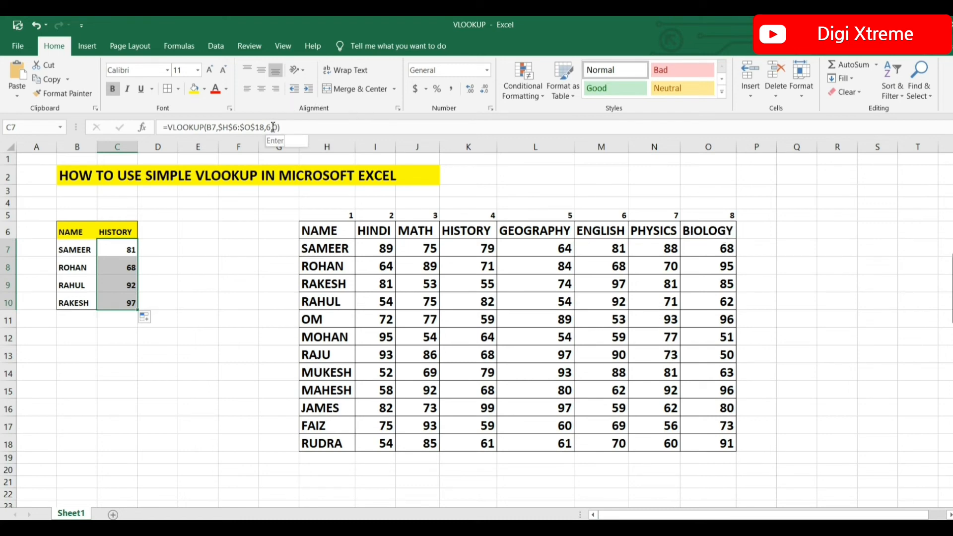
pyautogui.press('BackSpace')
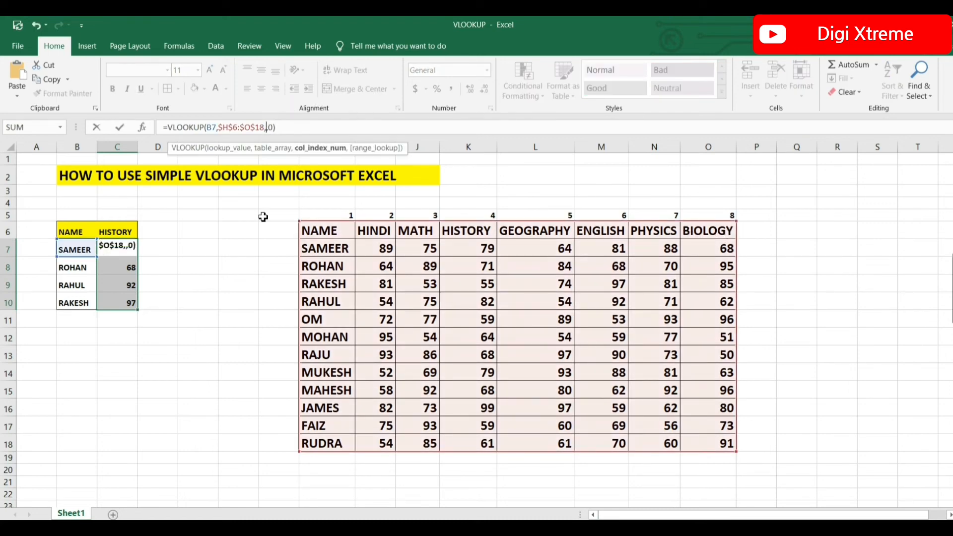
pyautogui.write('6')
pyautogui.press('Return')
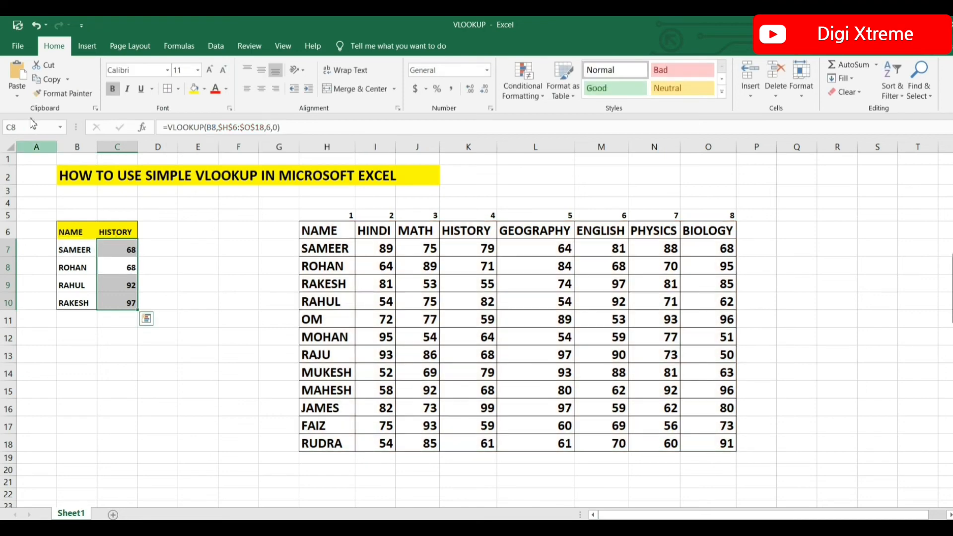
pyautogui.click(131, 250)
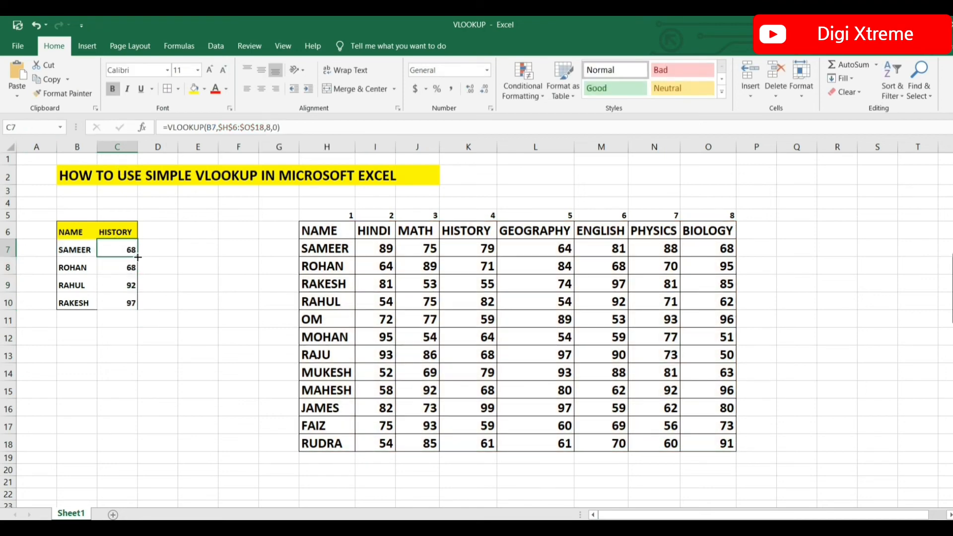
pyautogui.doubleClick(138, 257)
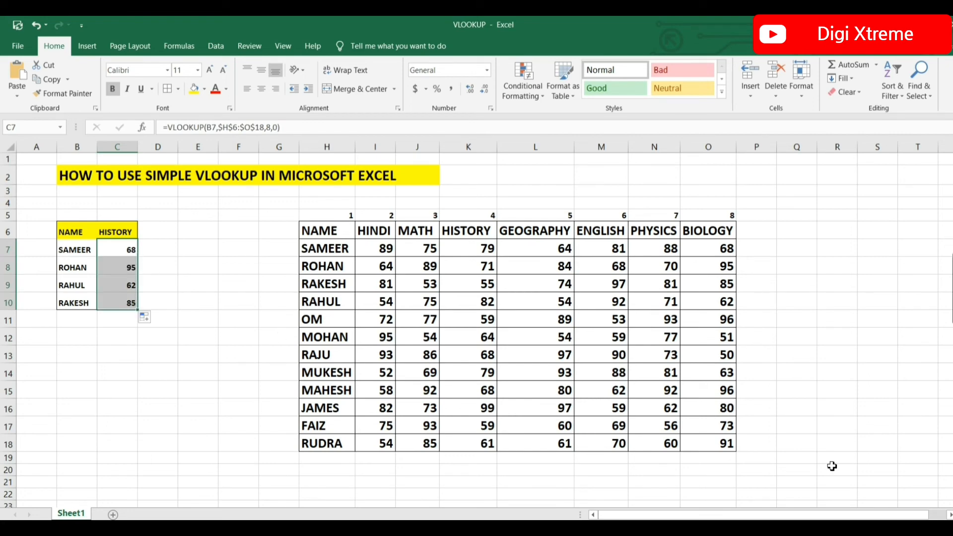